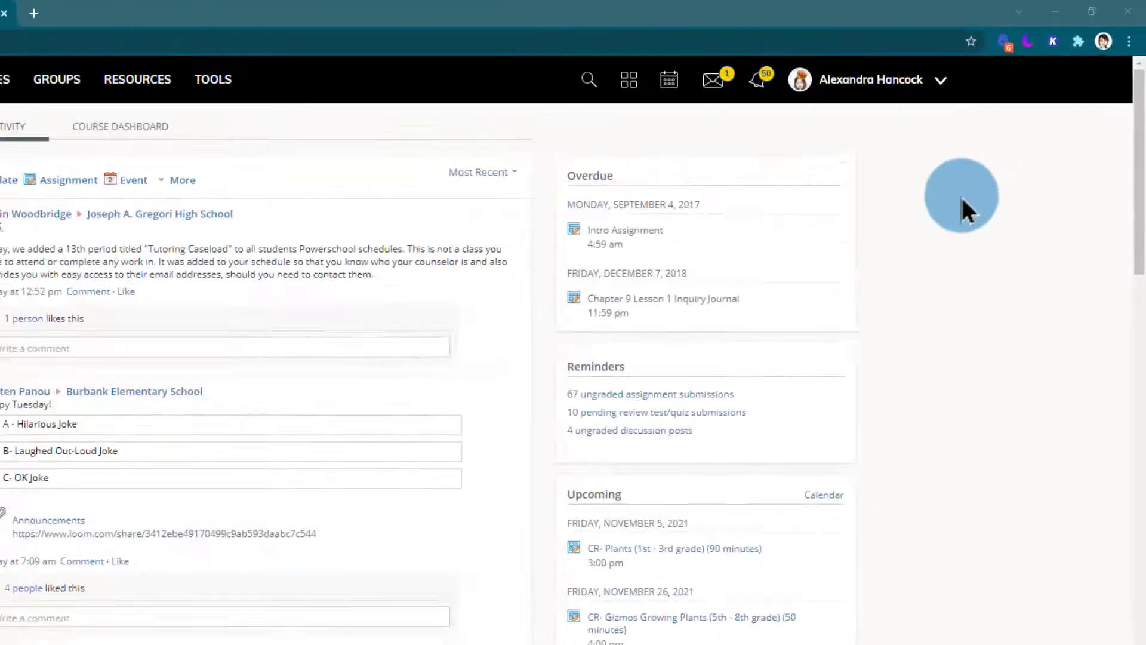
Enter the district work email as Primary Email in account settings and save the changes.
click(766, 122)
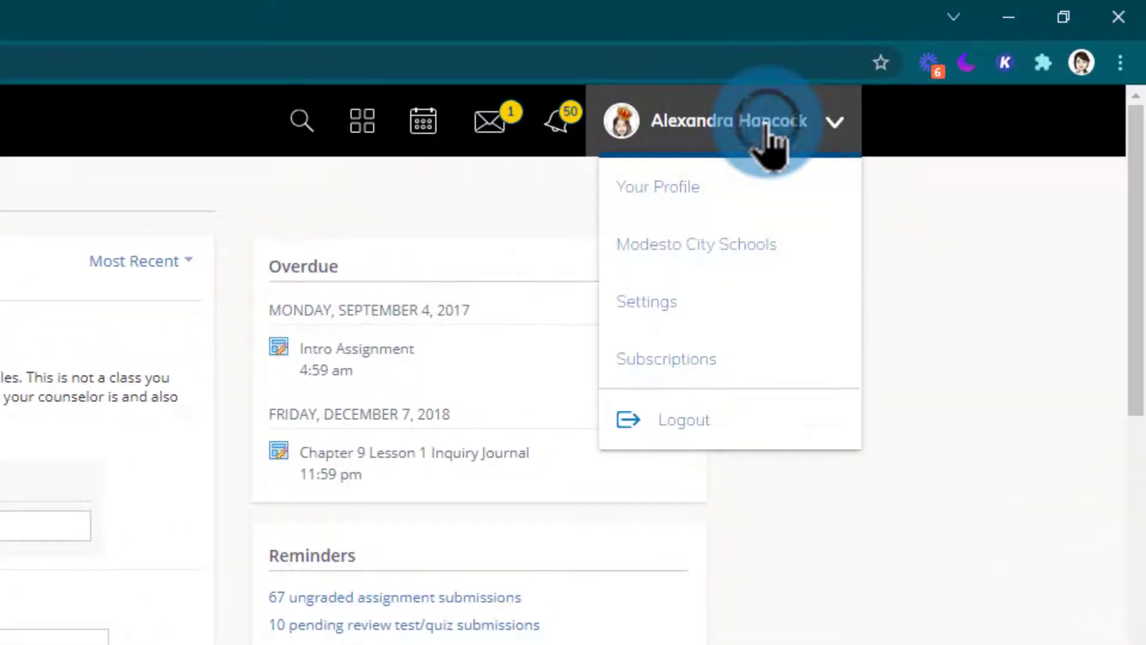
click(709, 298)
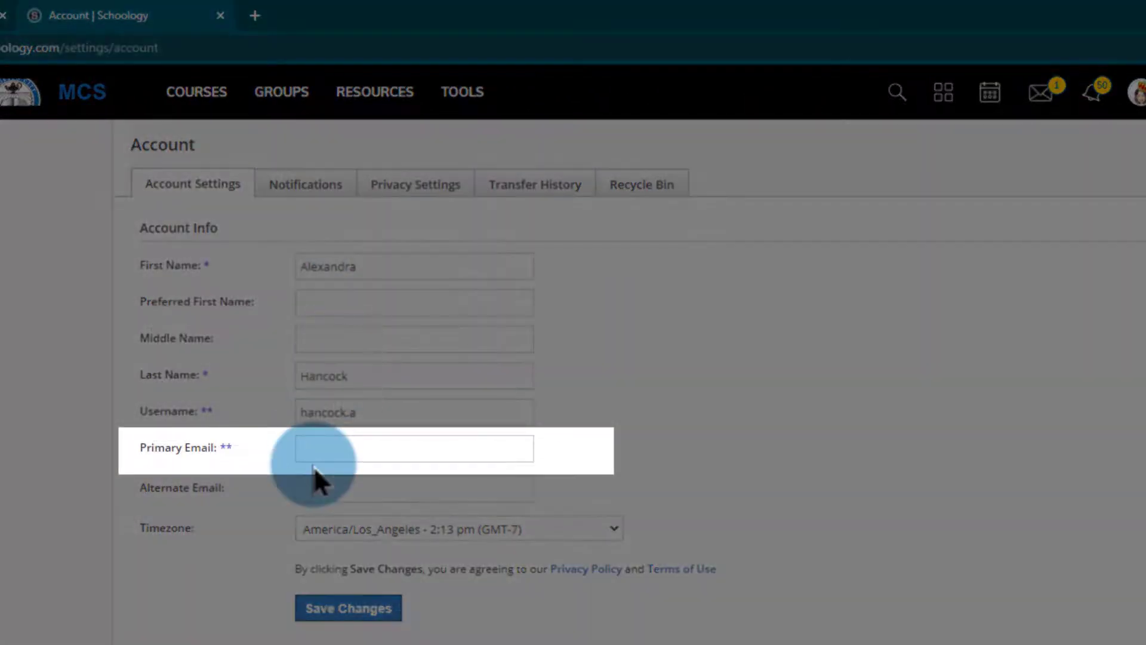
click(308, 447)
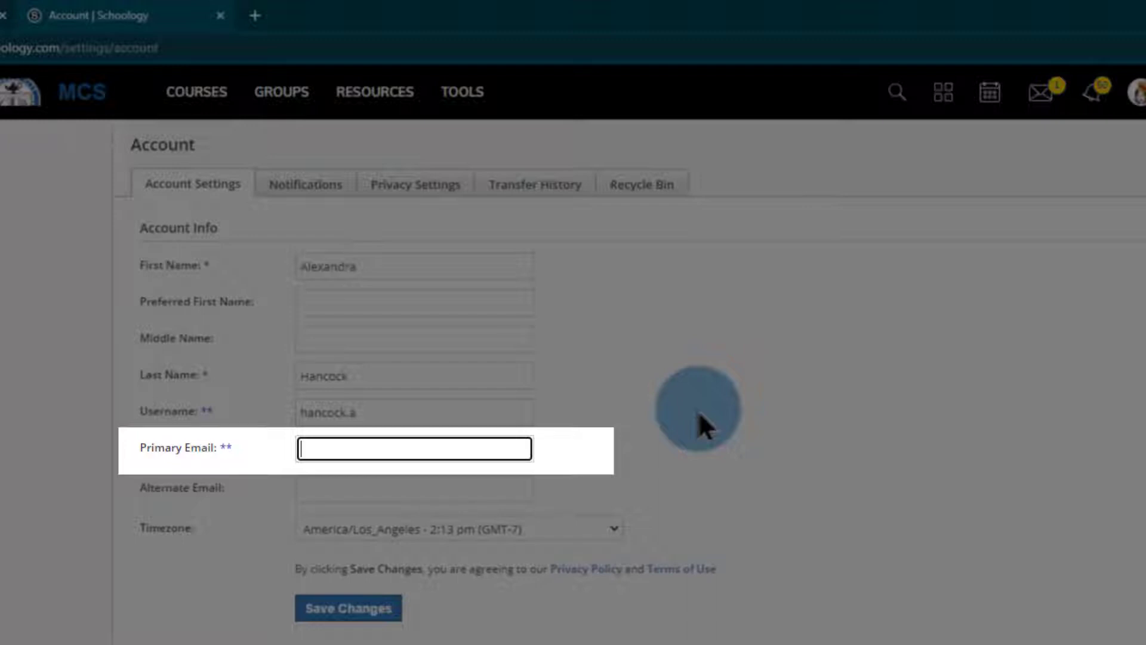
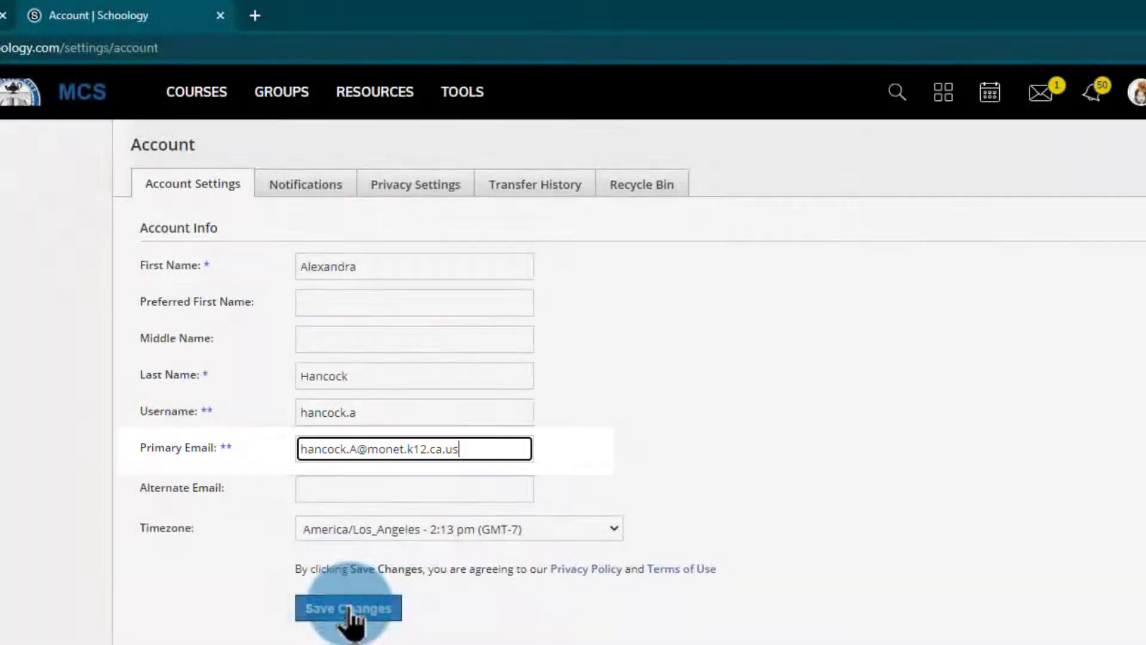
click(352, 609)
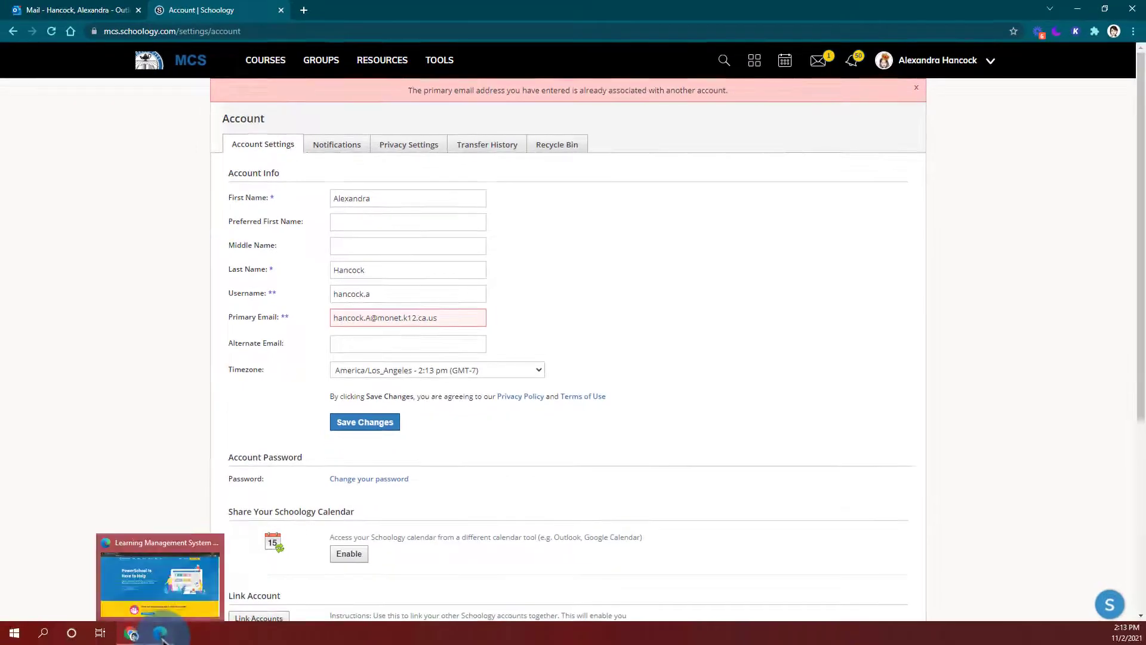
Go to the Schoology sign-in page and enter the district work email as the username.
click(163, 638)
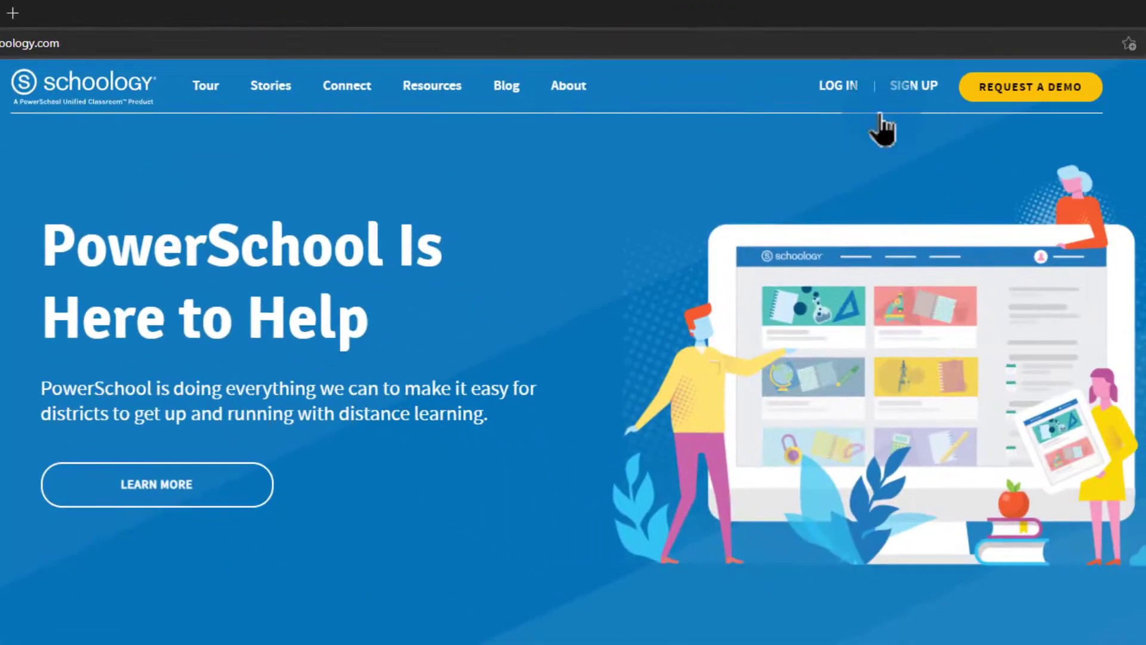
click(851, 85)
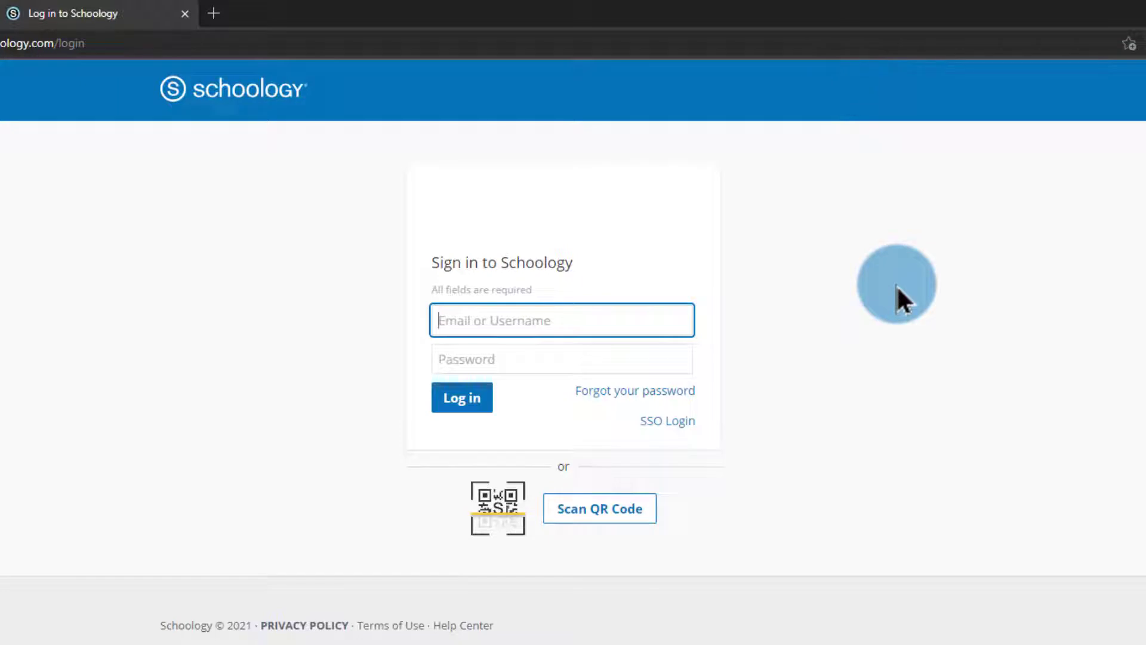
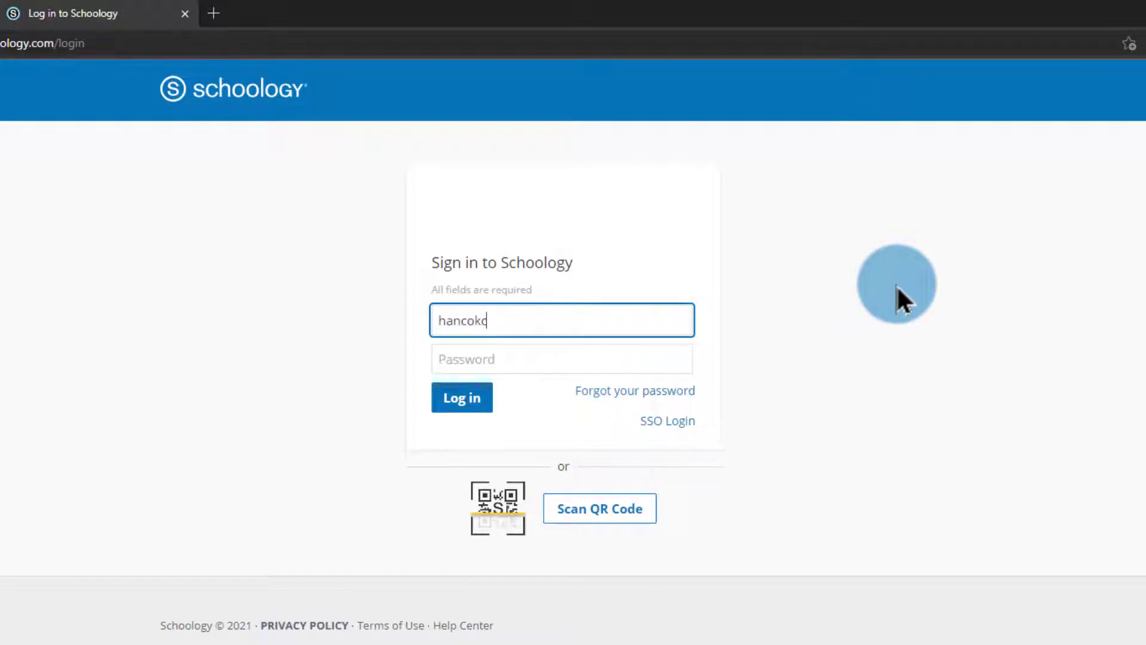
key(Tab)
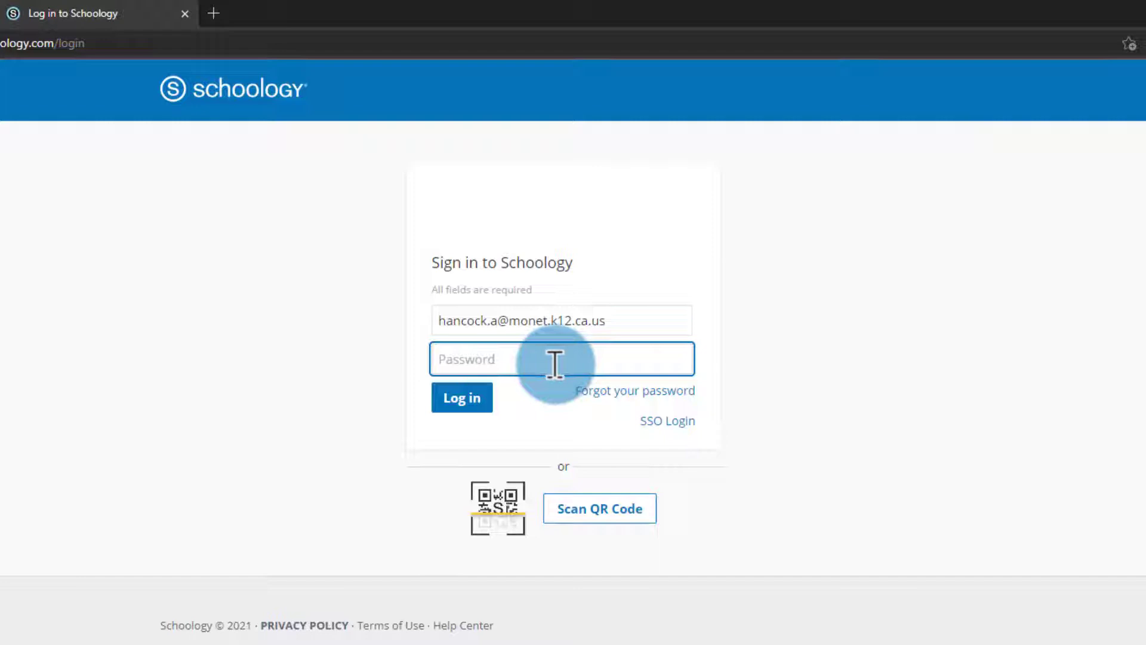
Use Forgot your password to send login info to the district work email.
click(647, 392)
click(528, 249)
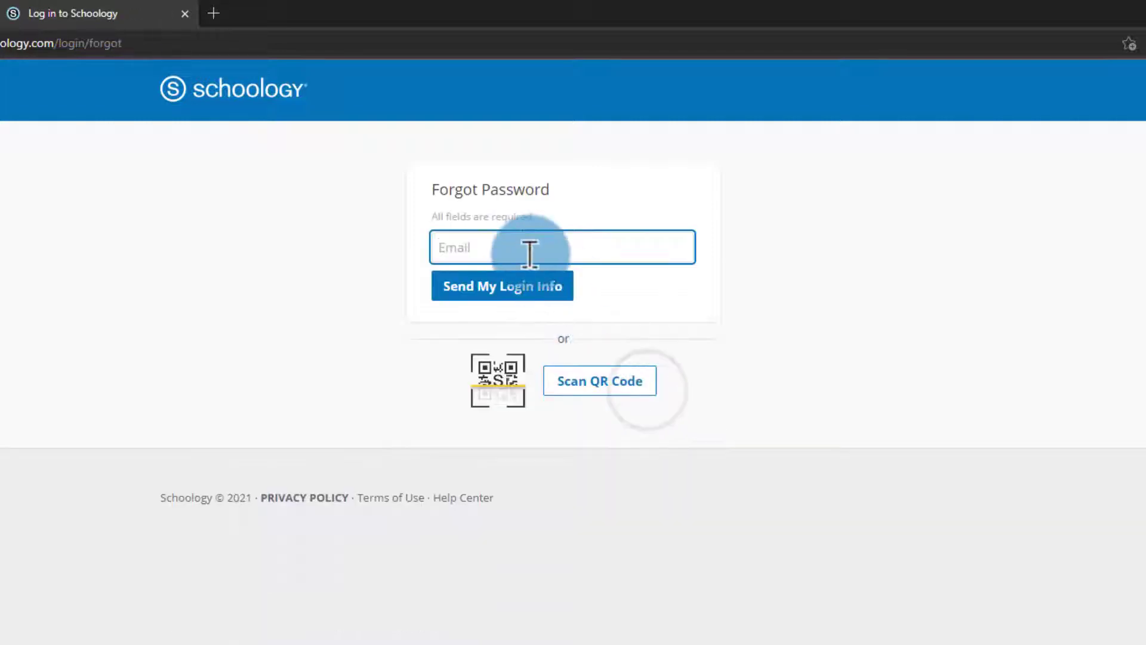
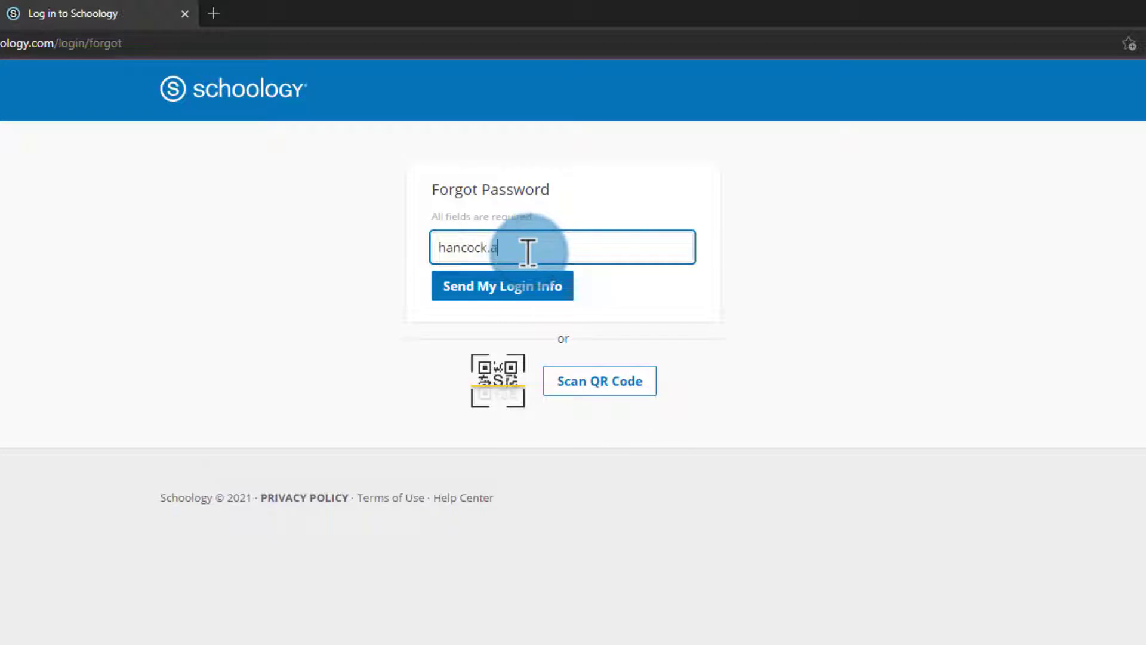
click(525, 284)
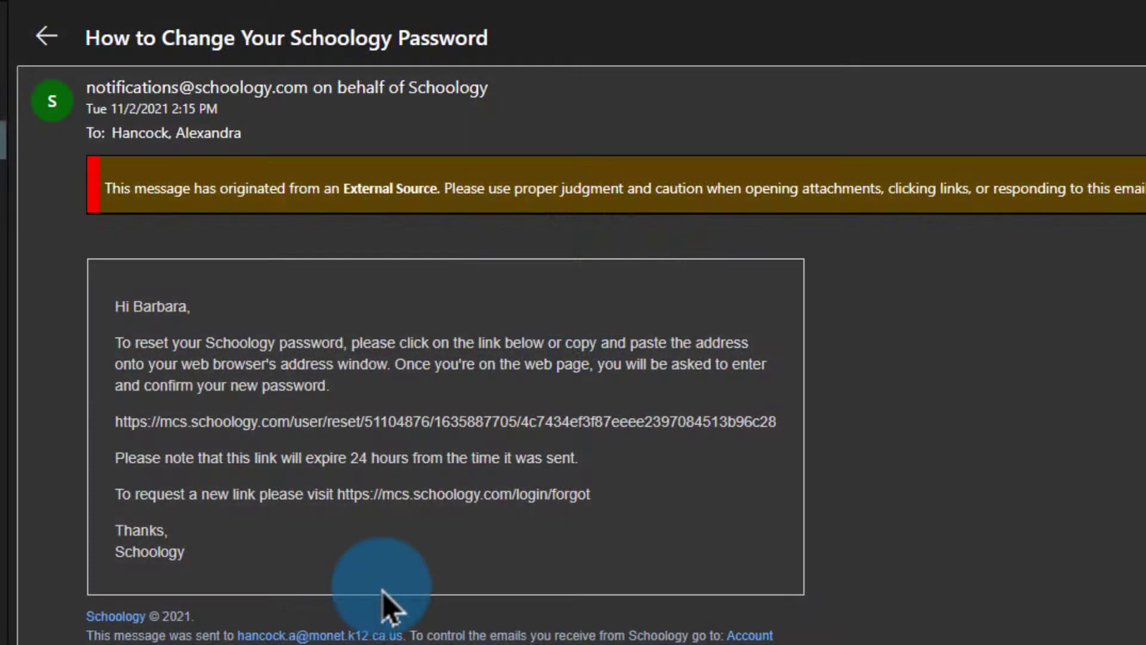
Copy the password reset URL from the body of the Schoology email.
drag(44, 425, 789, 444)
right_click(785, 427)
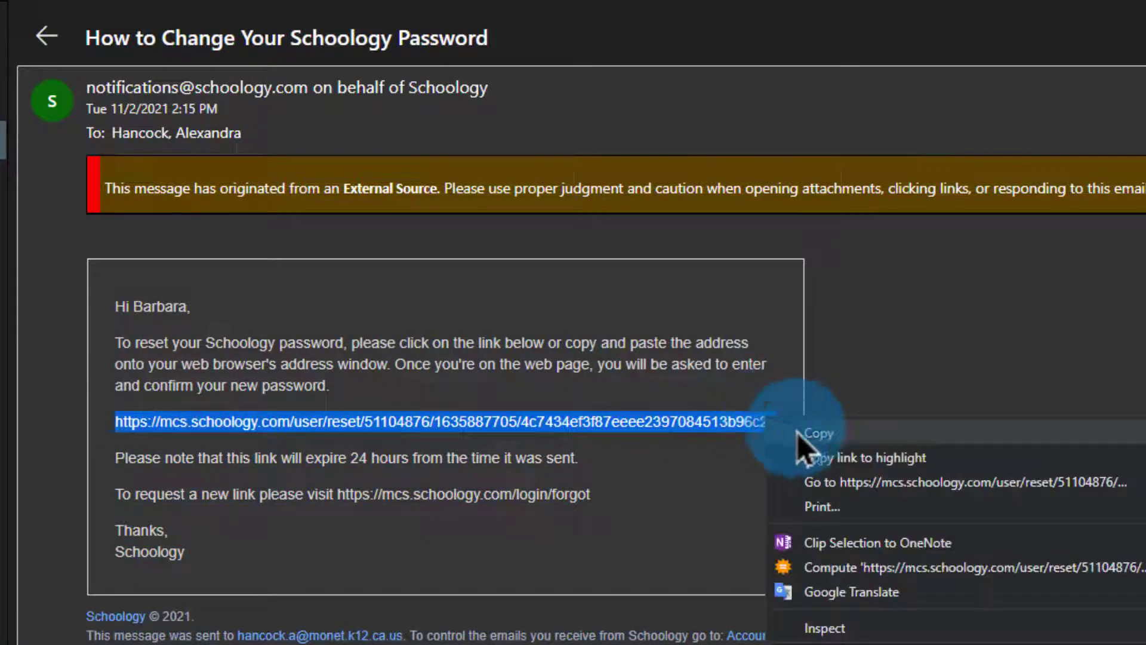
click(803, 431)
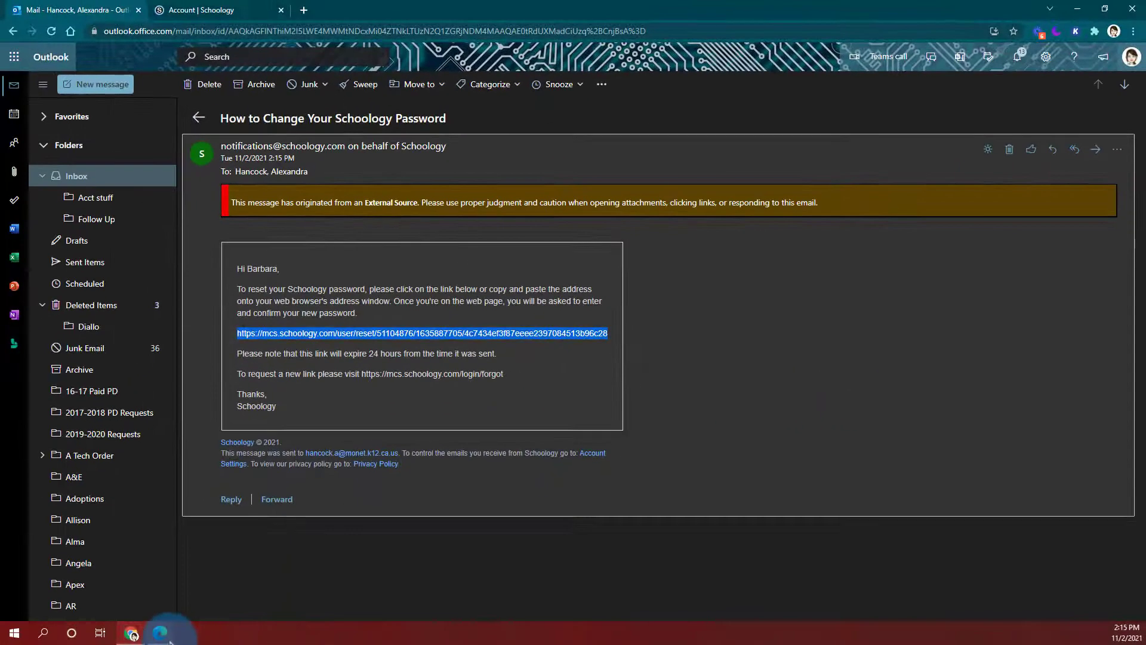
Open the copied password reset link in a new browser tab.
click(160, 632)
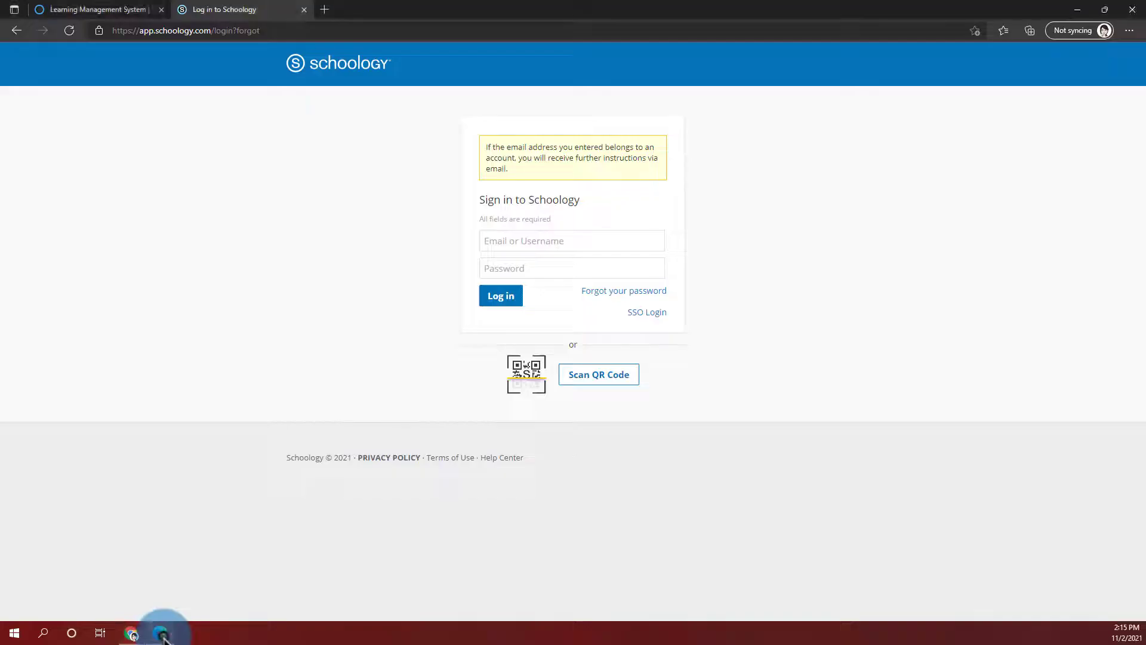
click(324, 10)
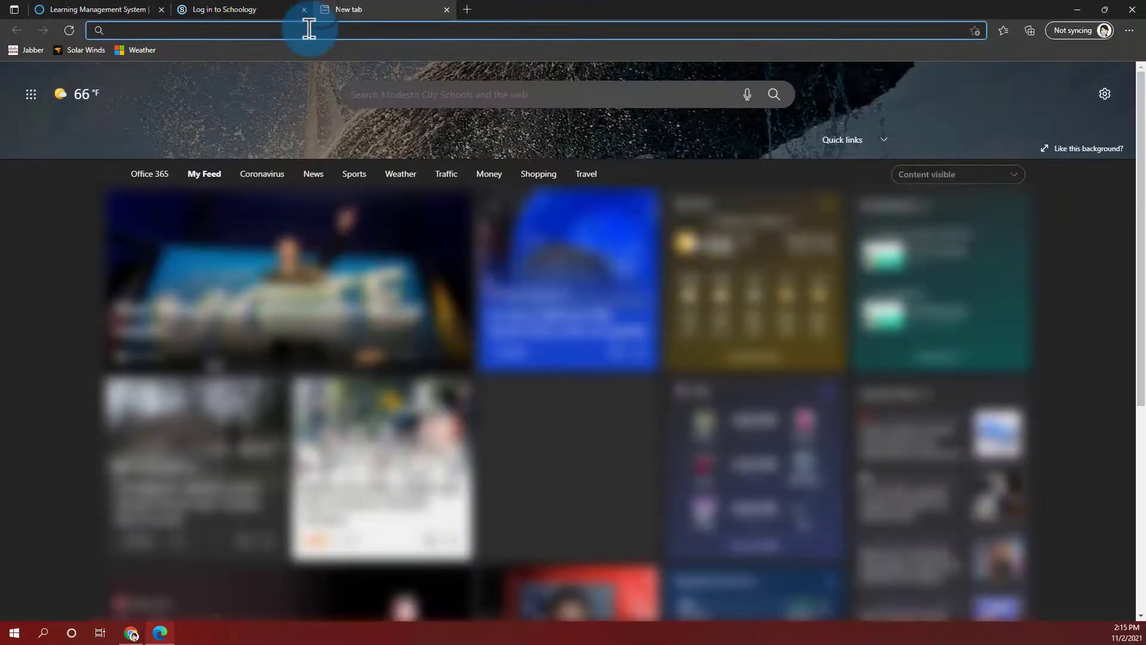
right_click(312, 30)
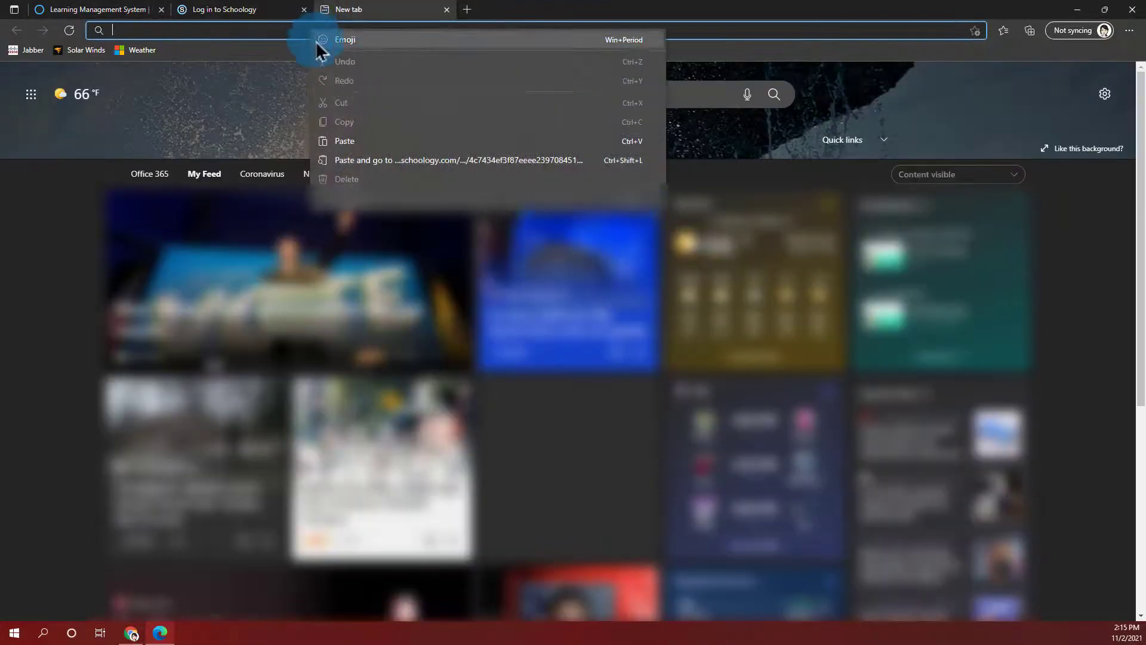
click(363, 149)
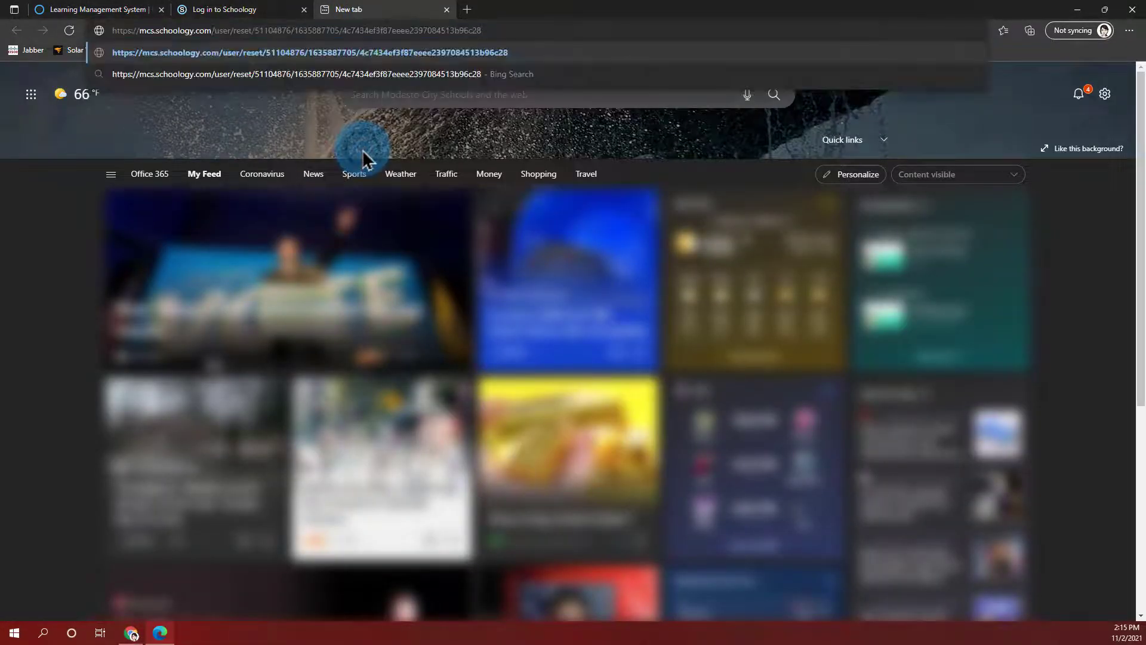
key(Return)
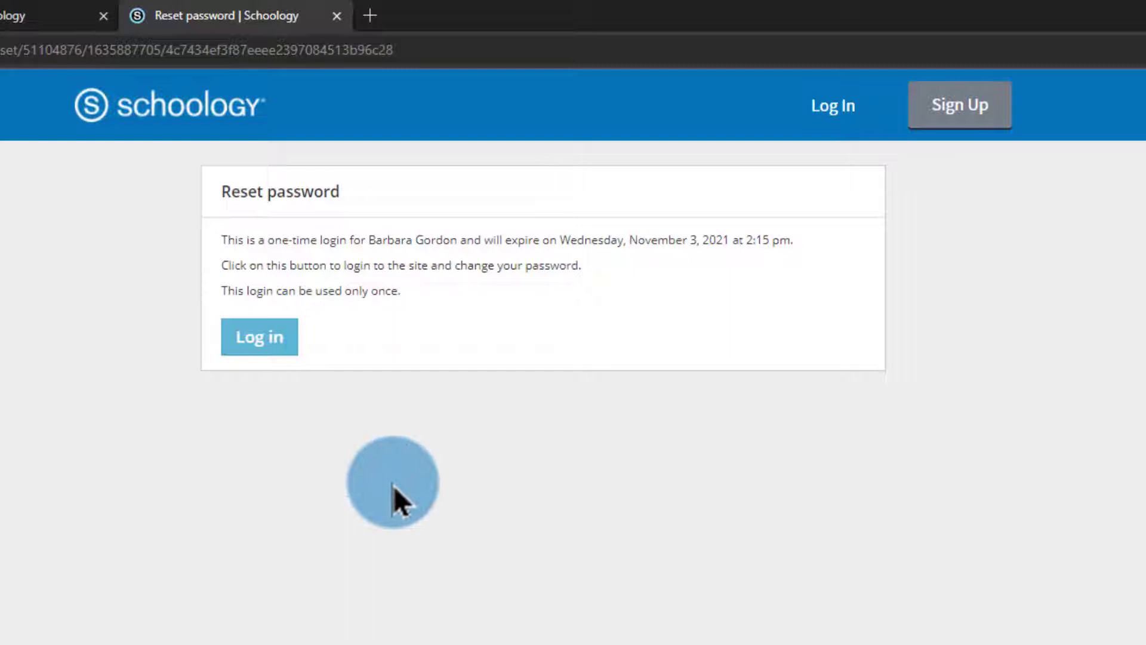
Log in through the one-time link, then enter and confirm a new account password.
click(288, 345)
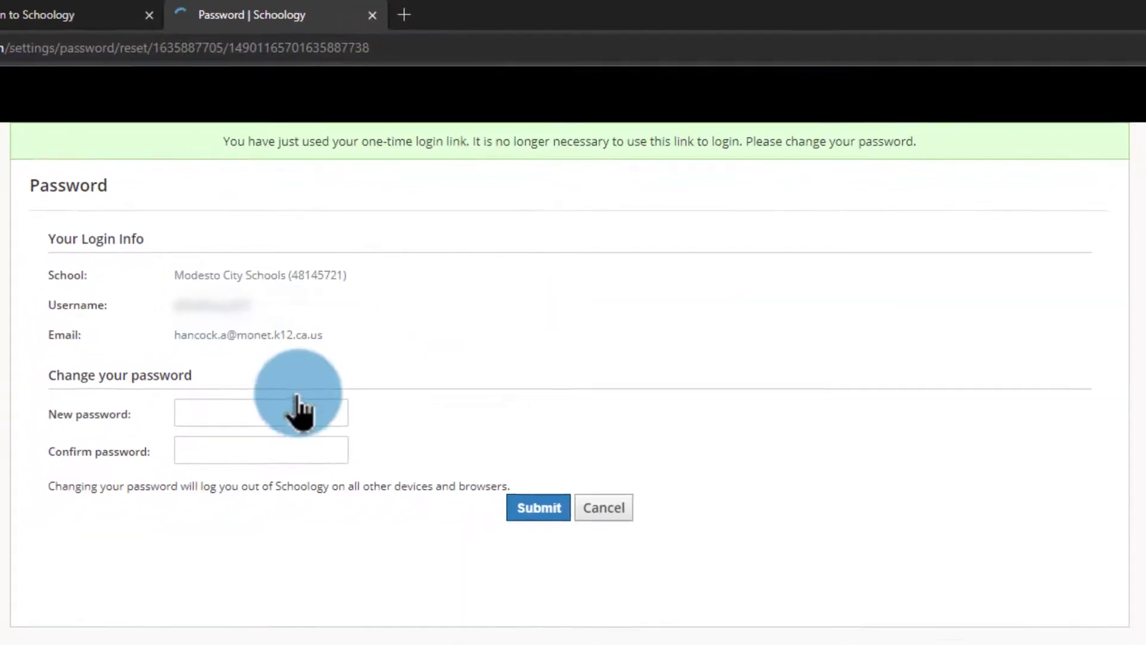
click(298, 407)
text(•••••••)
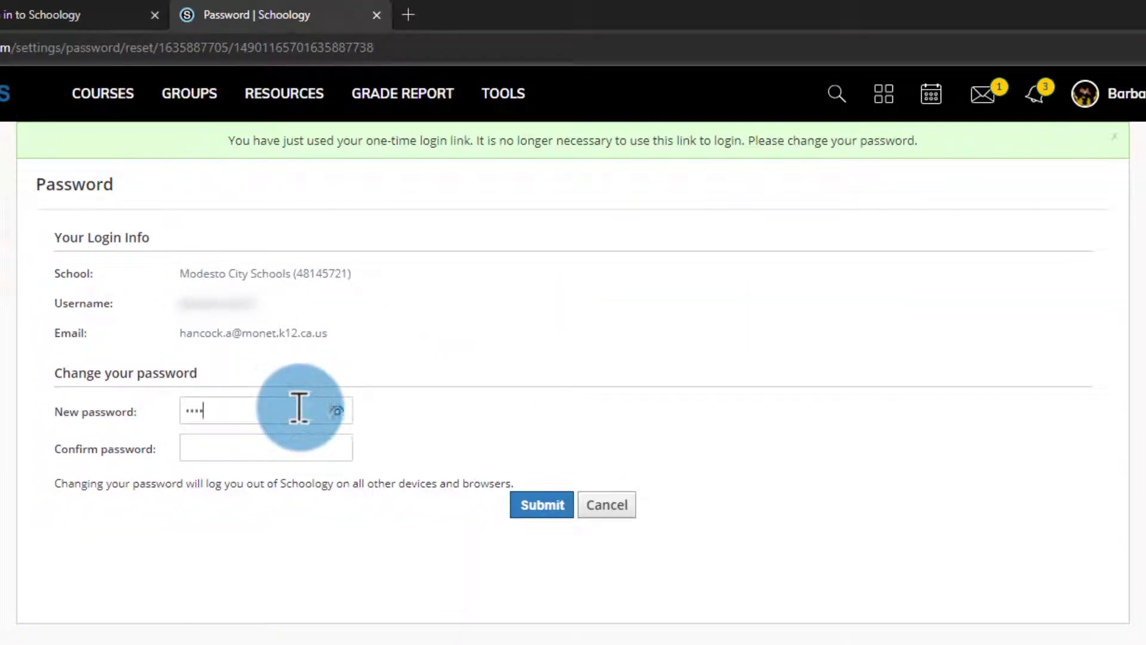
key(Tab)
text(•)
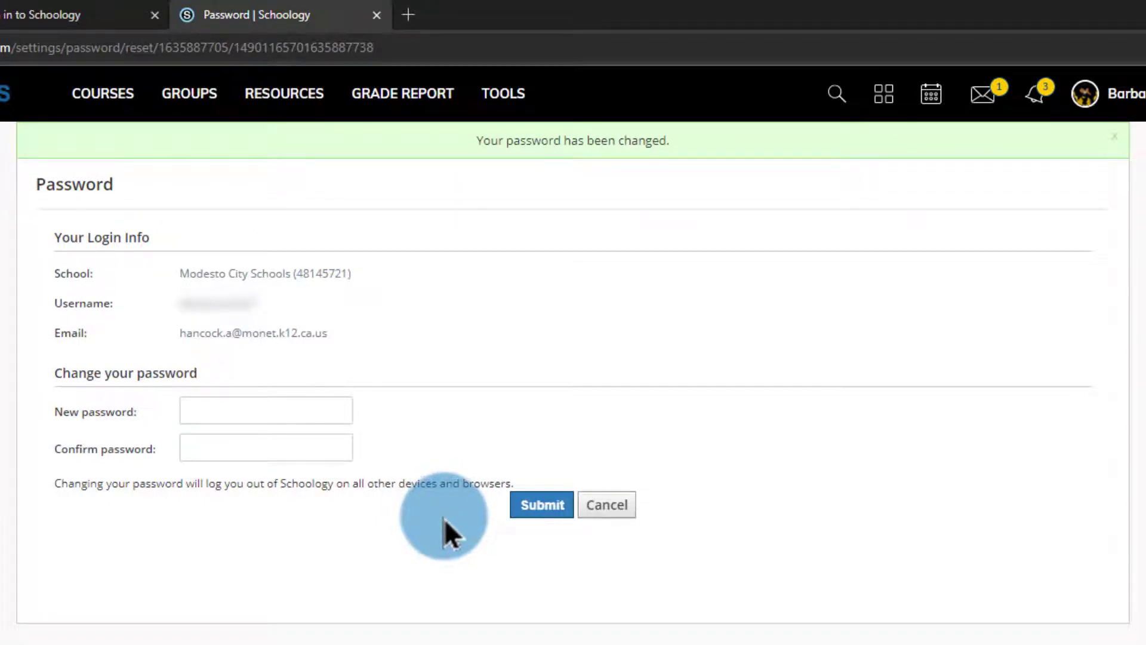
click(1142, 99)
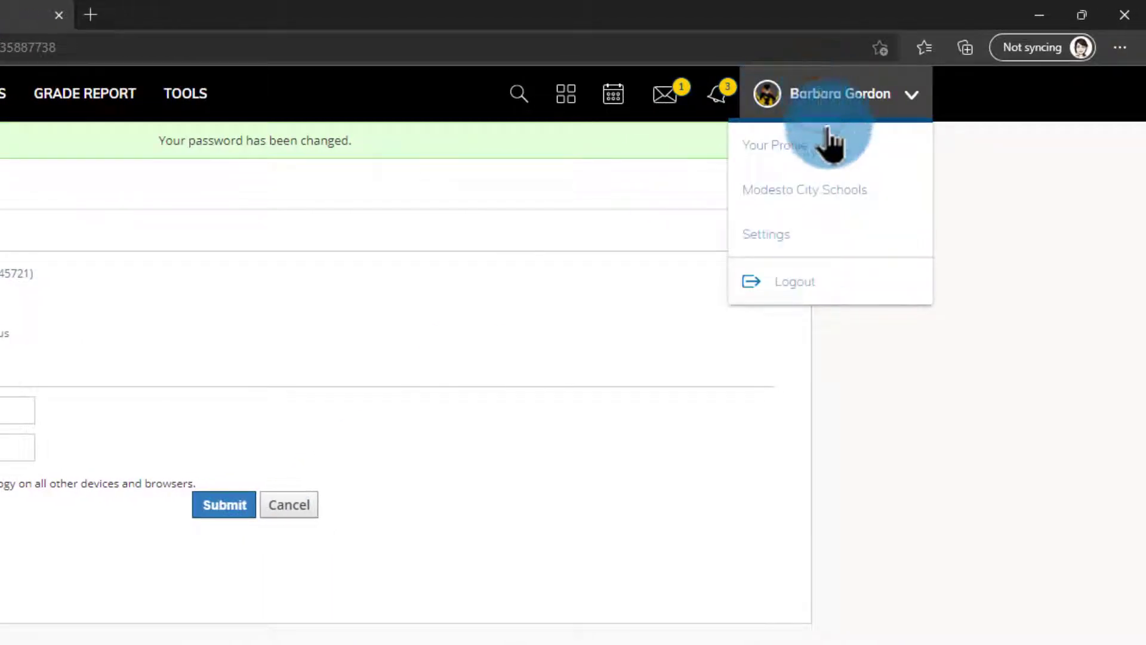
Replace the duplicate account's Primary Email with a different address and save the settings.
click(827, 235)
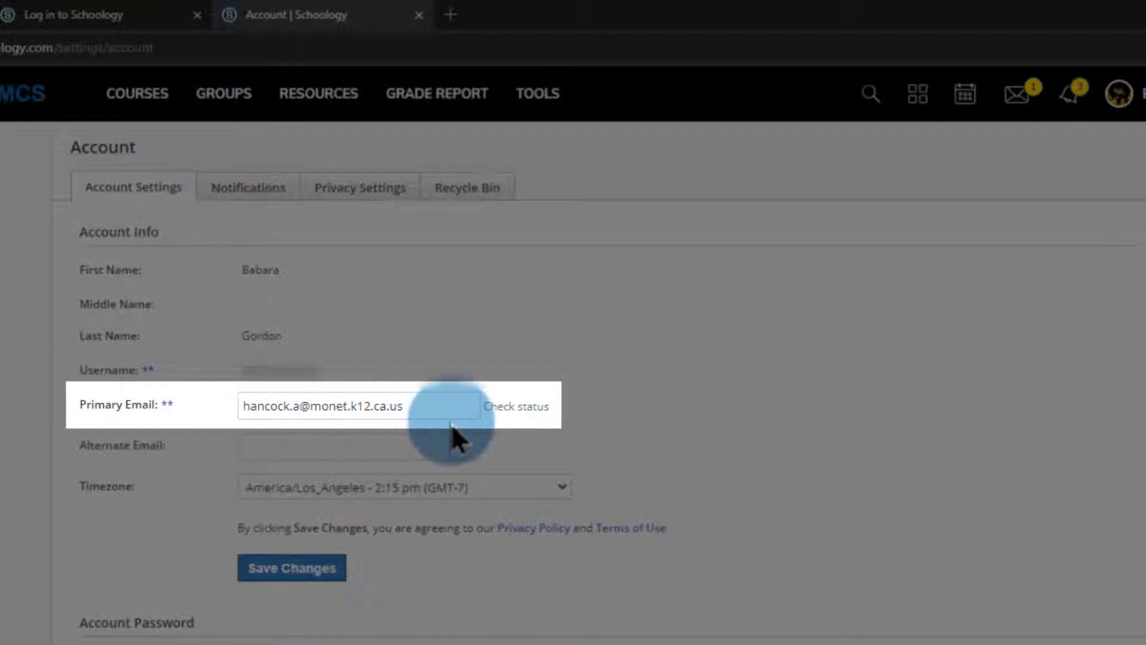
drag(460, 404, 173, 424)
mouse_move(170, 421)
key(BackSpace)
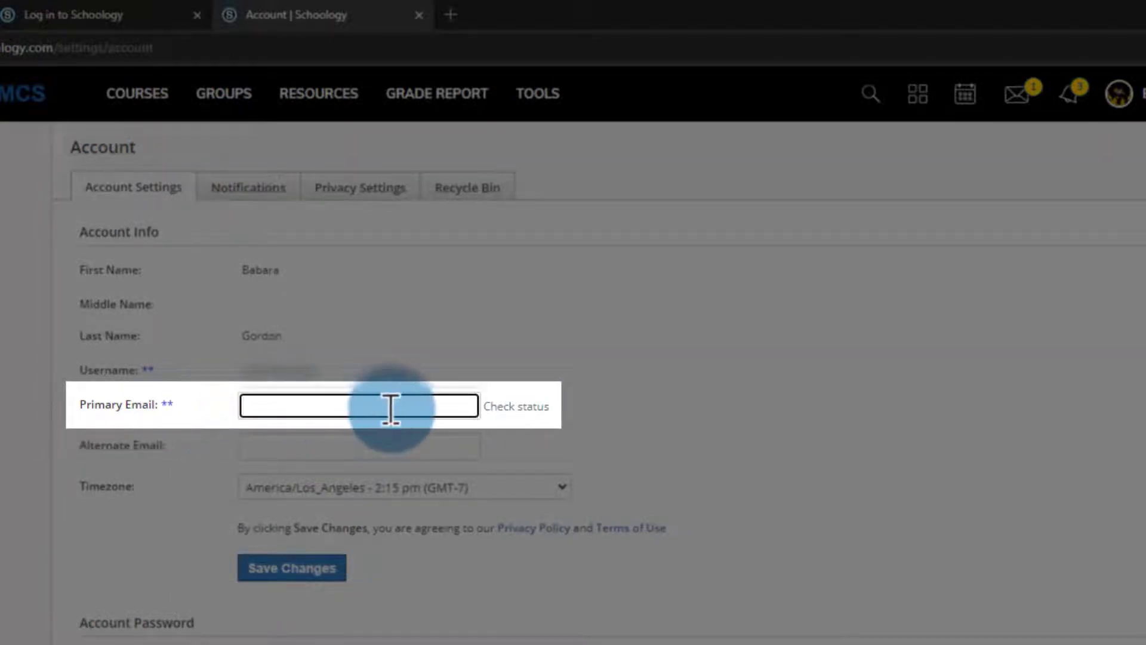
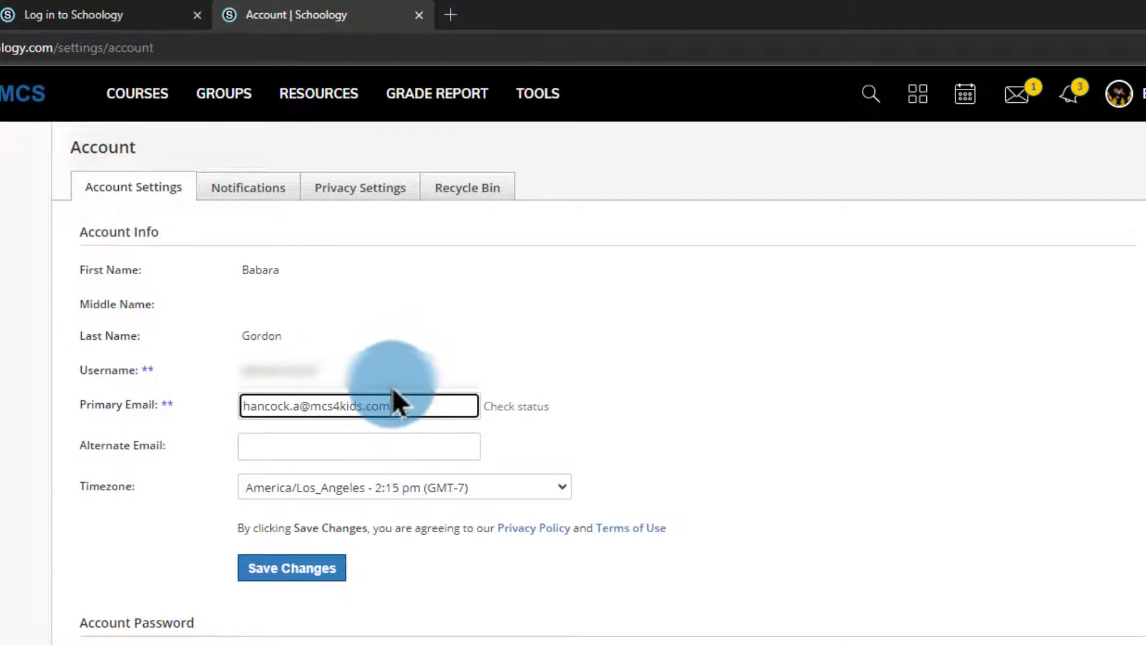
click(296, 574)
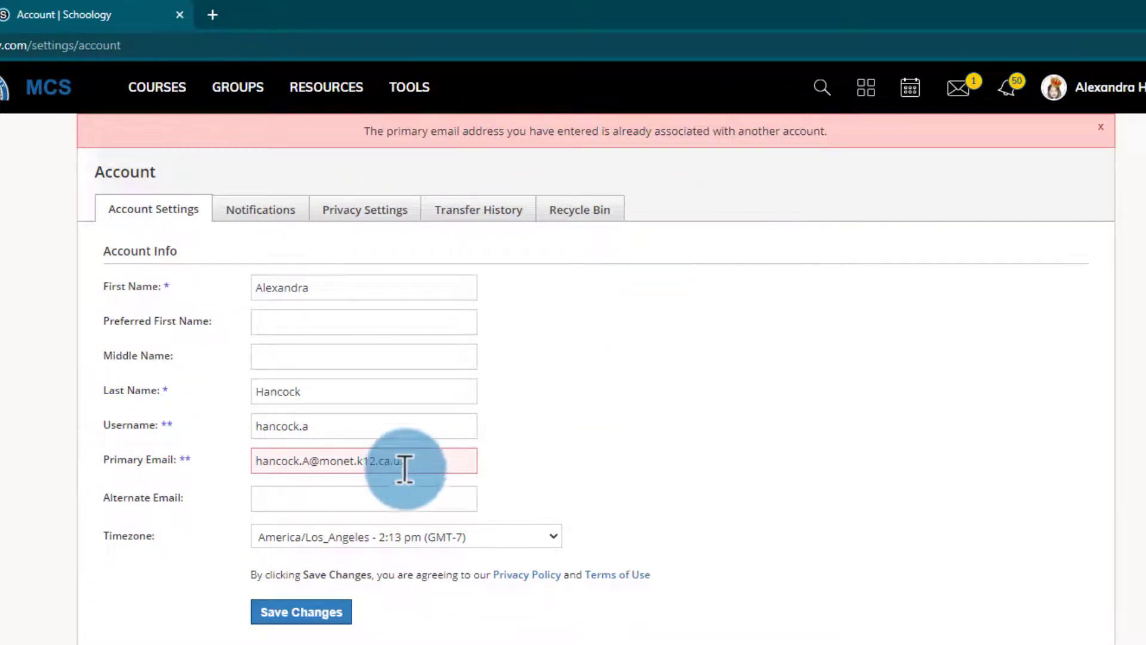
Resubmit the original account's settings with the work email as Primary Email.
click(297, 613)
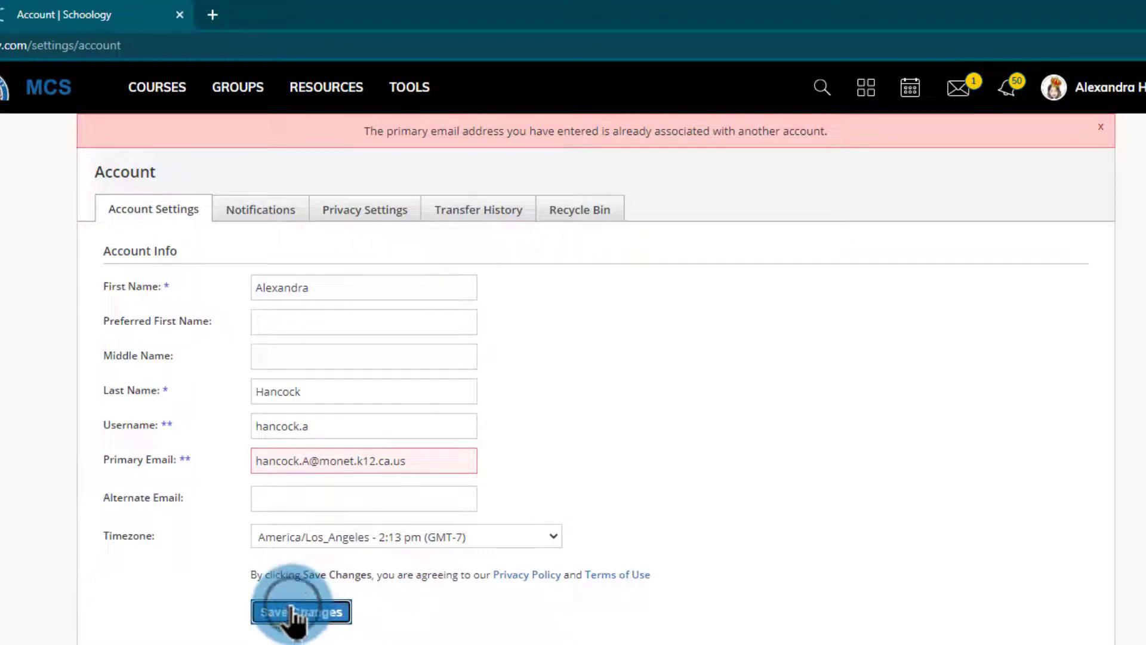